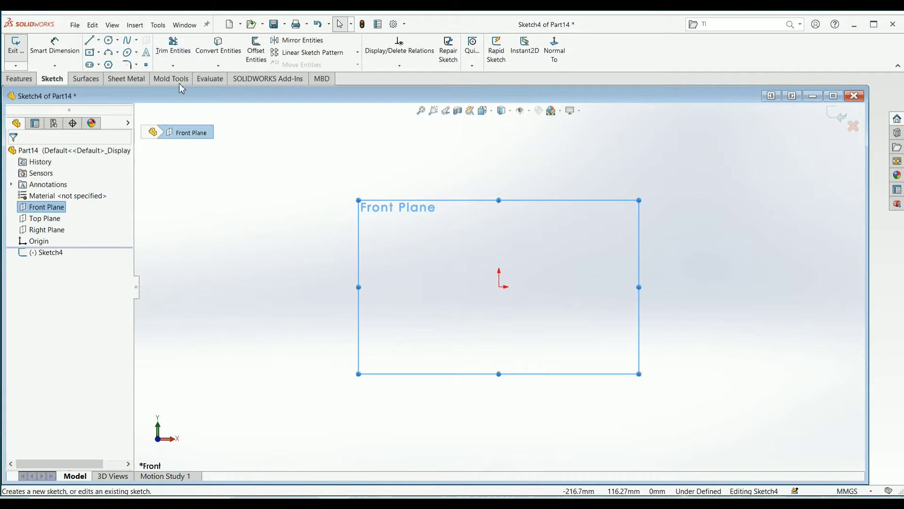
Step: Draw a centre rectangle square anchored on the origin
{"action": "left_click", "coordinate": [93, 57]}
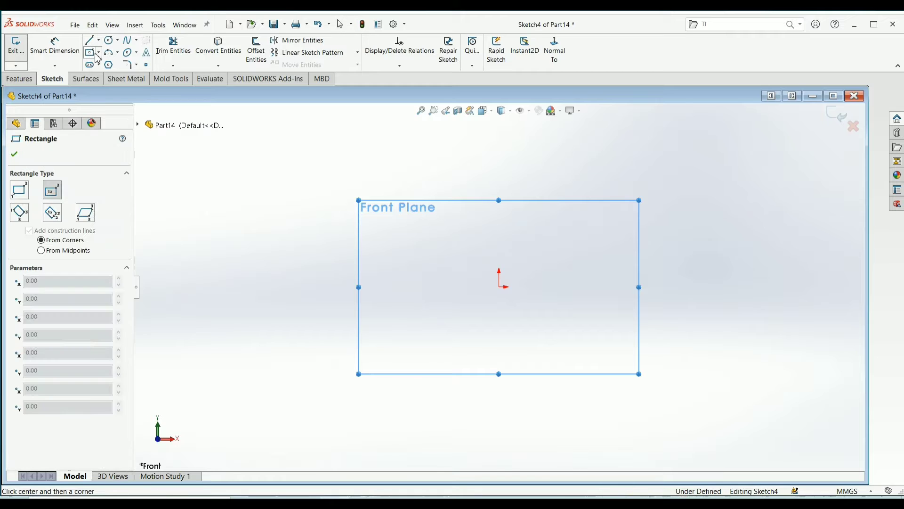
{"action": "left_click", "coordinate": [499, 287]}
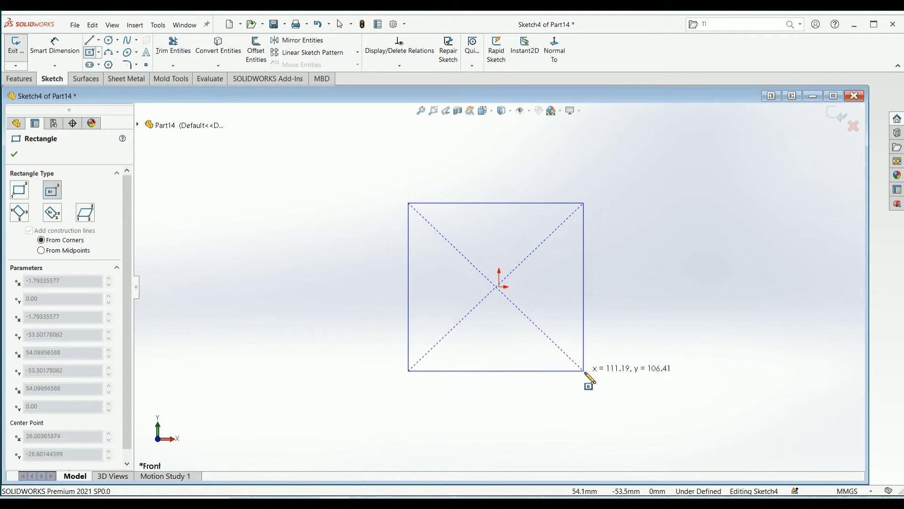
{"action": "left_click", "coordinate": [585, 373]}
{"action": "left_click", "coordinate": [17, 155]}
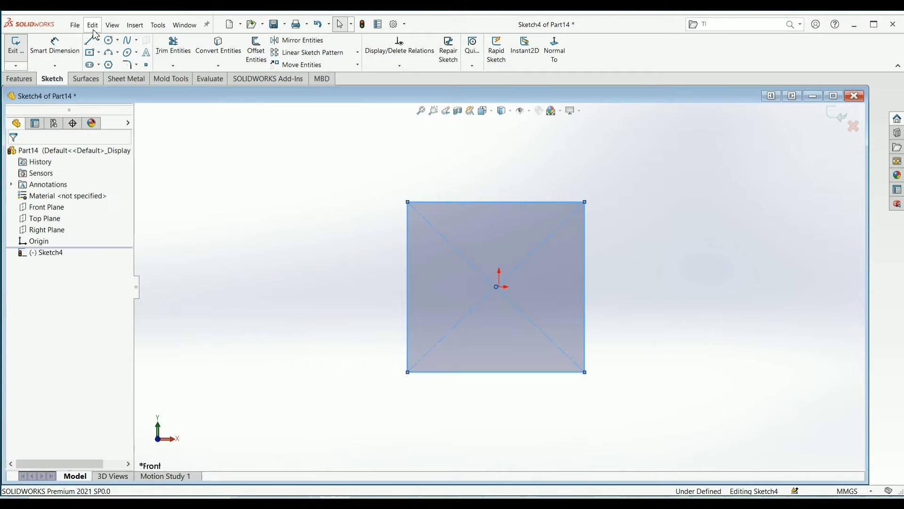
Step: Add a circle of about 34.9 mm radius centred on the origin
{"action": "left_click", "coordinate": [112, 42]}
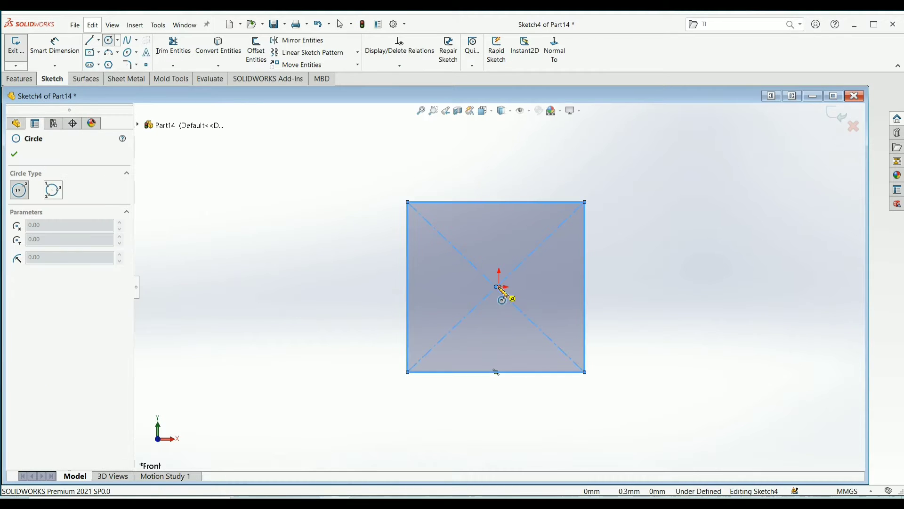
{"action": "left_click", "coordinate": [526, 333]}
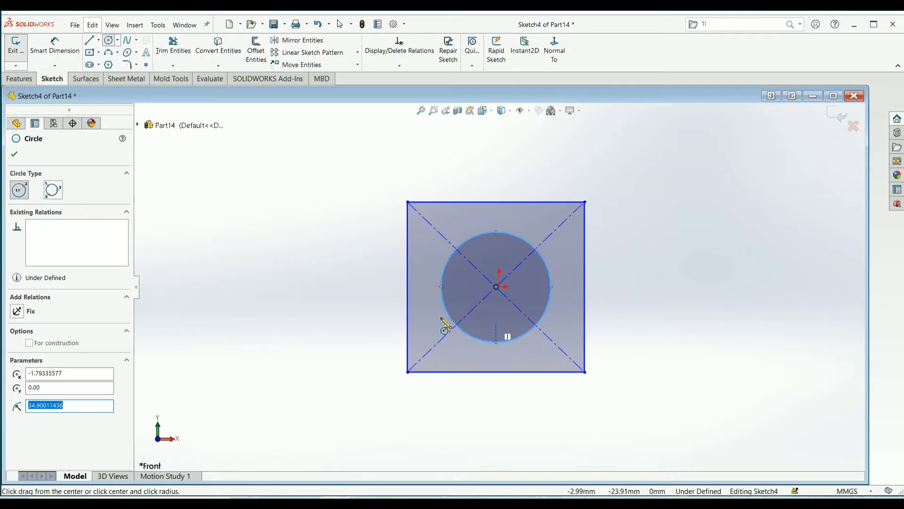
{"action": "left_click", "coordinate": [18, 154]}
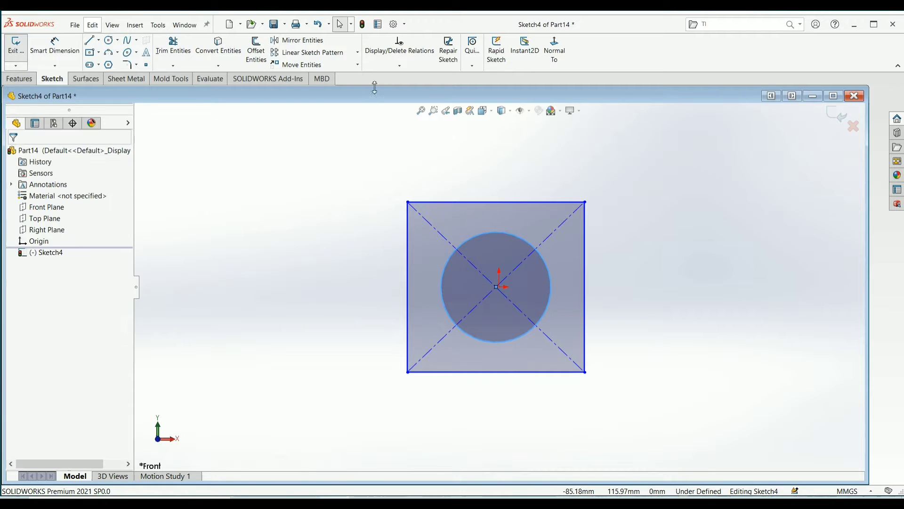
{"action": "left_click", "coordinate": [358, 65]}
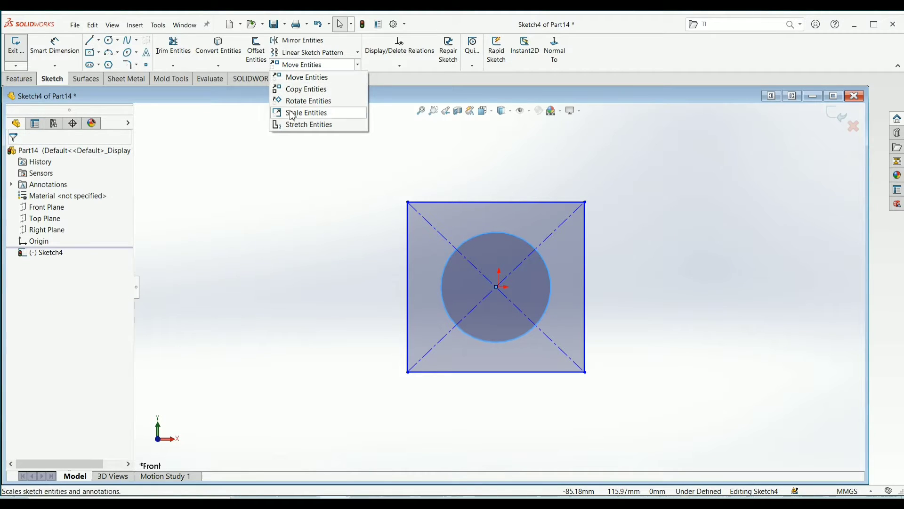
Step: Draw a centerline right of the square, slanting down and to the left
{"action": "left_click", "coordinate": [183, 199]}
{"action": "left_click", "coordinate": [99, 40]}
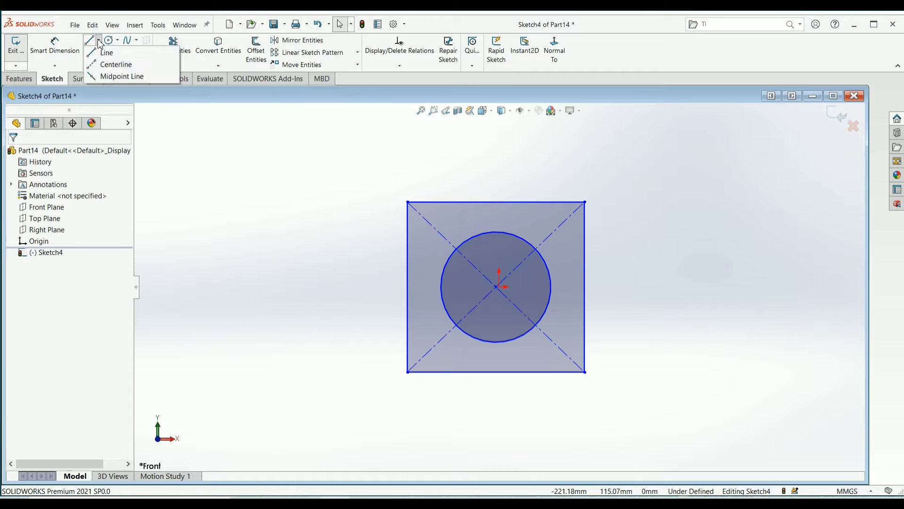
{"action": "left_click", "coordinate": [115, 64]}
{"action": "left_click", "coordinate": [756, 207]}
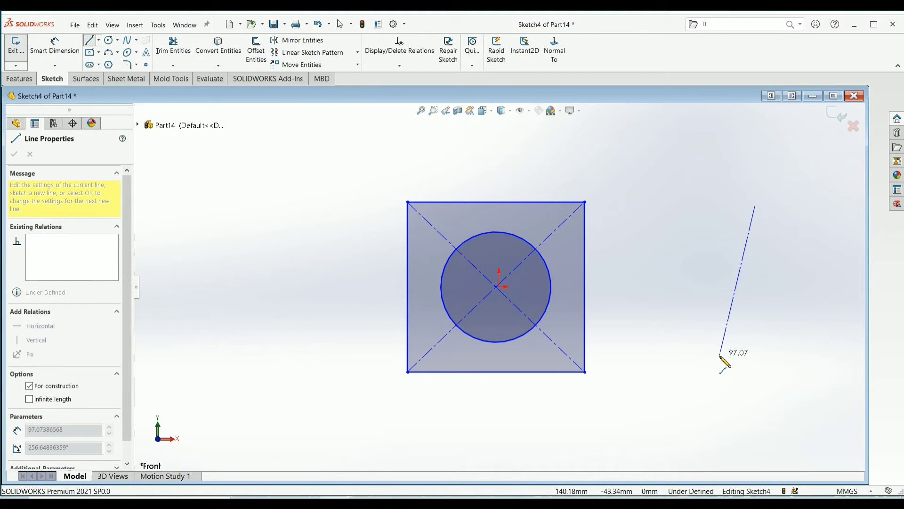
{"action": "left_click", "coordinate": [706, 412]}
{"action": "key", "text": "z"}
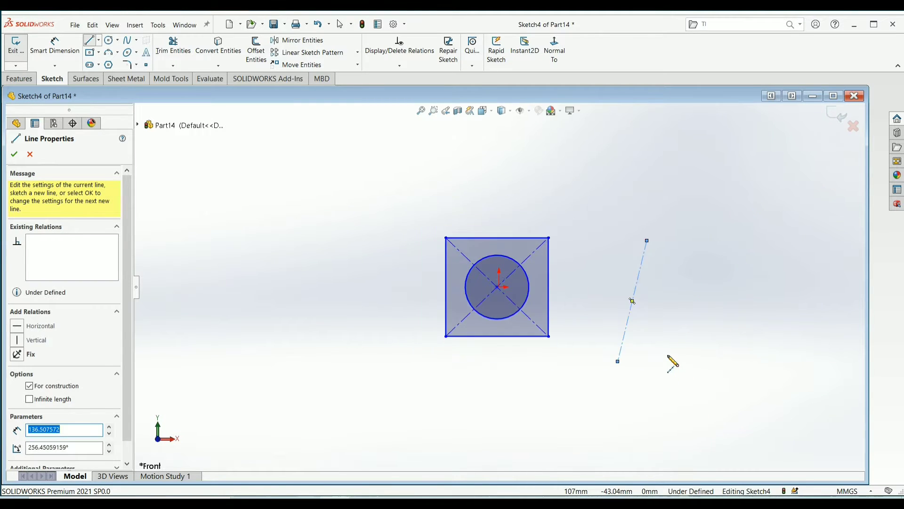
{"action": "key", "text": "z"}
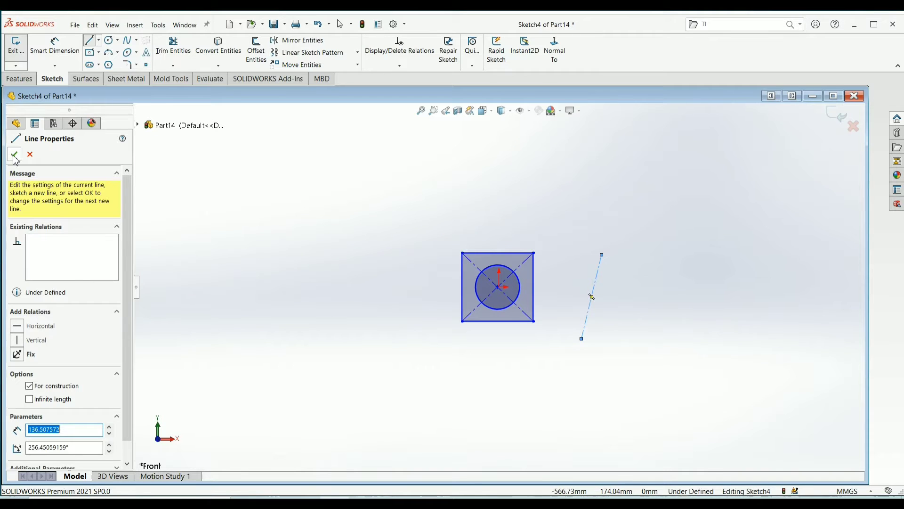
{"action": "left_click", "coordinate": [15, 156]}
Step: Try selecting the square and circle for Move Entities without the centerline, then cancel
{"action": "left_click", "coordinate": [16, 155]}
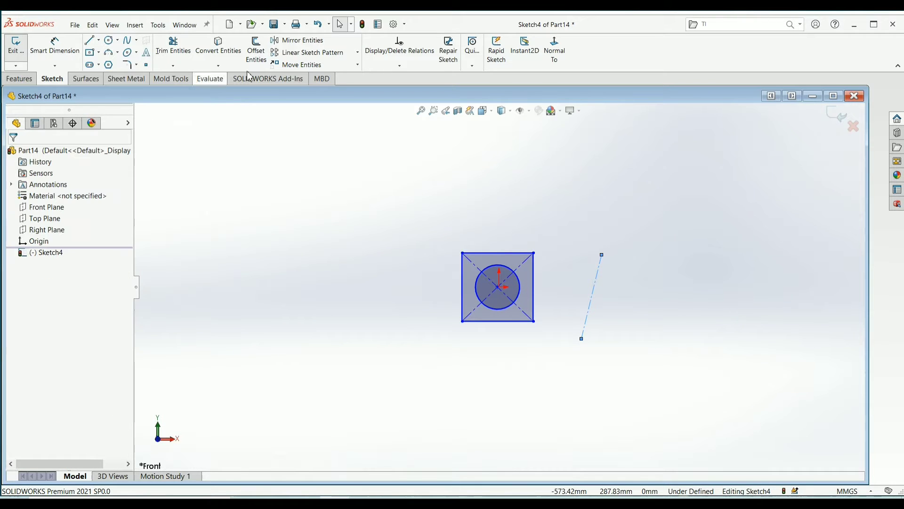
{"action": "left_click", "coordinate": [360, 65]}
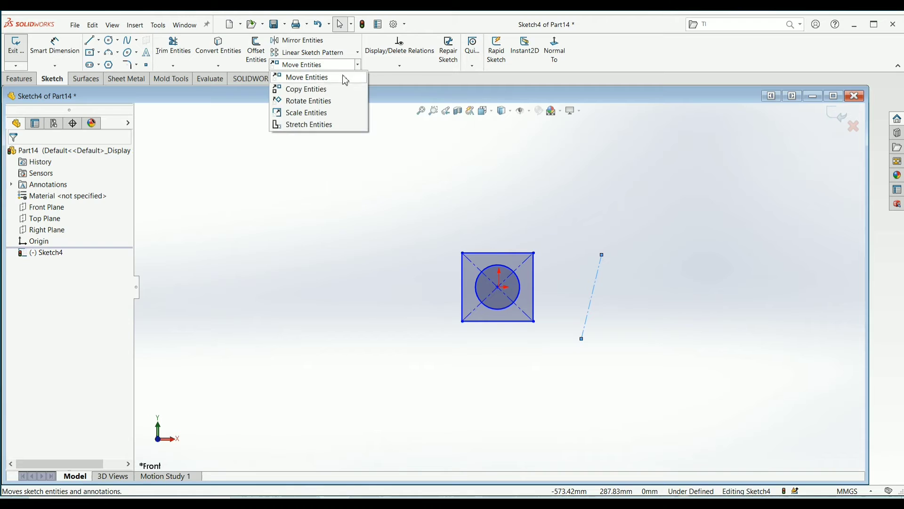
{"action": "left_click", "coordinate": [315, 78]}
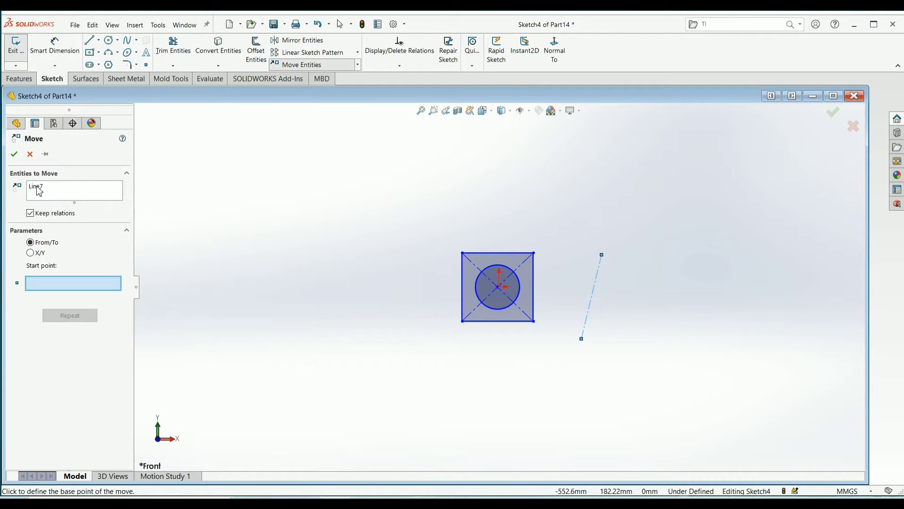
{"action": "right_click", "coordinate": [40, 188]}
{"action": "left_click", "coordinate": [79, 193]}
{"action": "left_click_drag", "start_coordinate": [389, 181], "coordinate": [551, 371]}
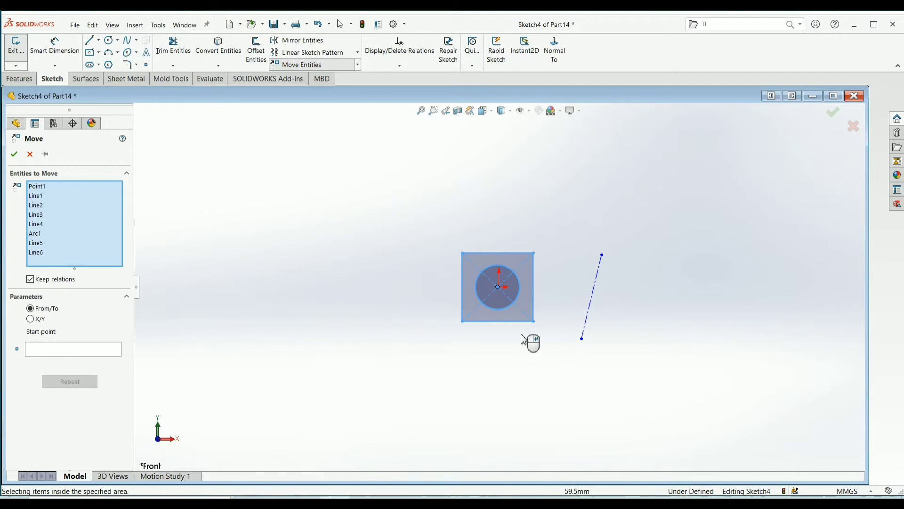
{"action": "left_click", "coordinate": [15, 155]}
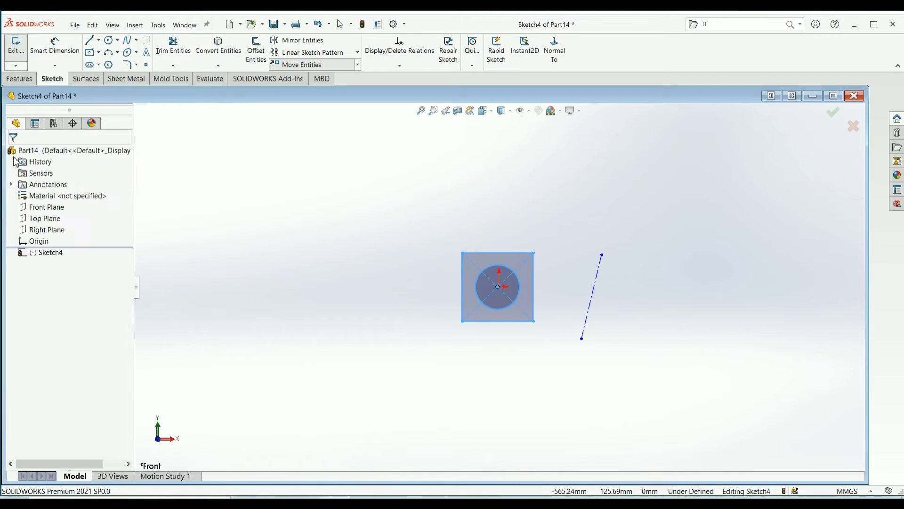
Step: Move the square and circle from the centerline's lower end to its upper end
{"action": "left_click", "coordinate": [301, 65]}
{"action": "left_click_drag", "start_coordinate": [422, 224], "coordinate": [551, 345]}
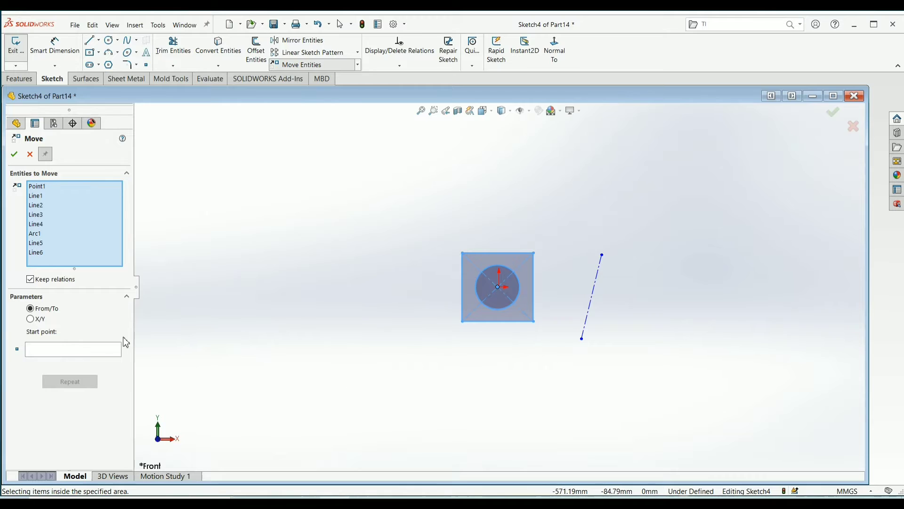
{"action": "left_click", "coordinate": [50, 352]}
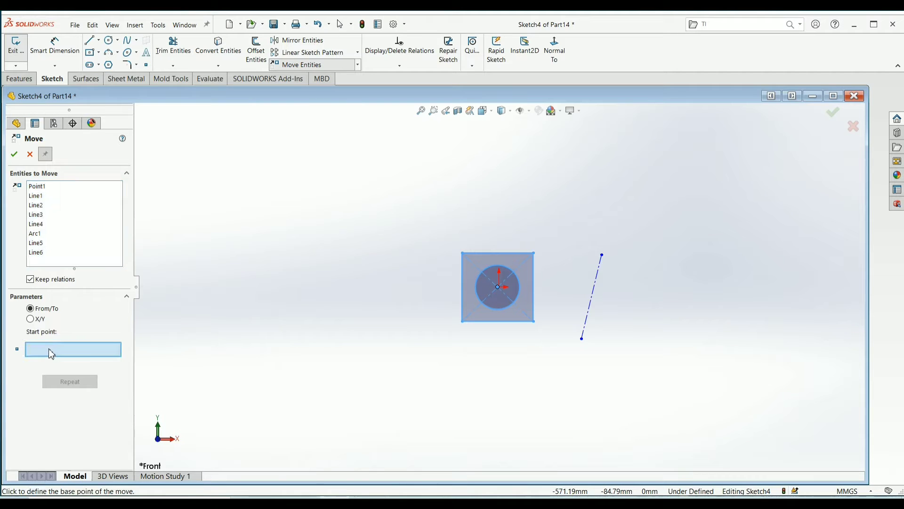
{"action": "left_click", "coordinate": [584, 341]}
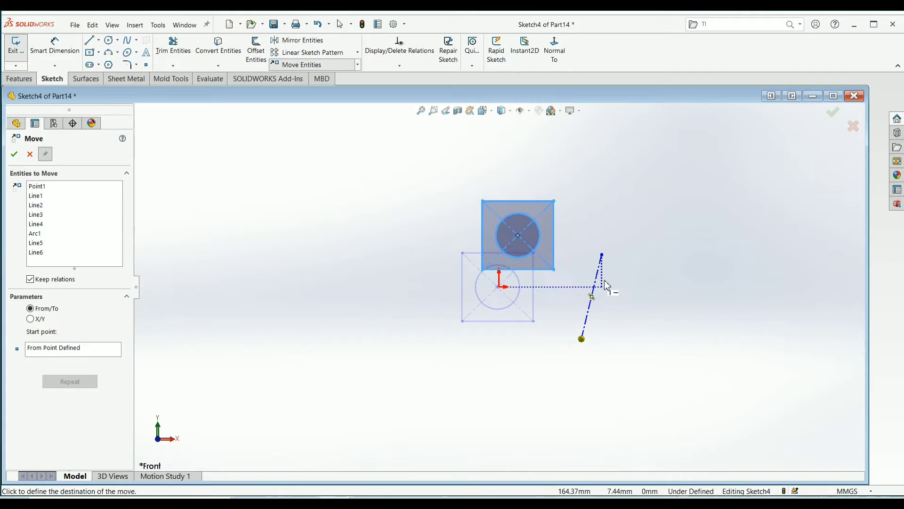
{"action": "left_click", "coordinate": [603, 256]}
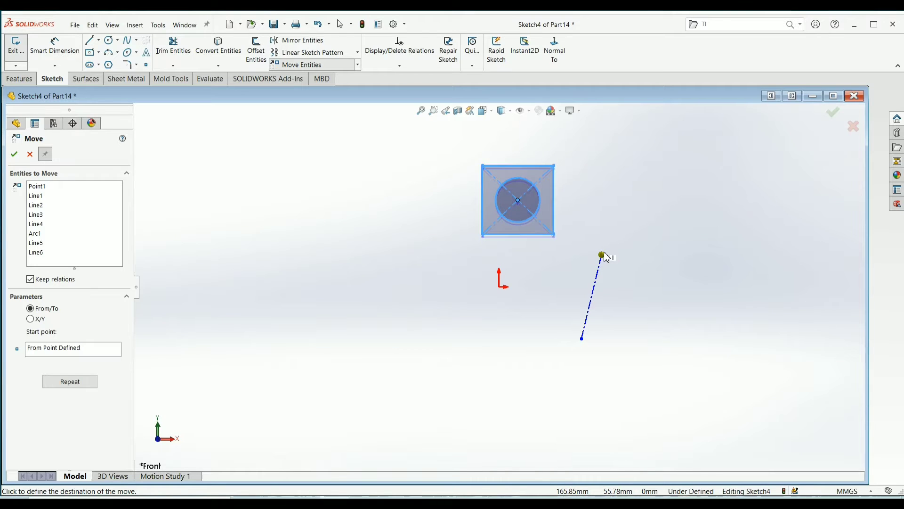
{"action": "left_click", "coordinate": [661, 279]}
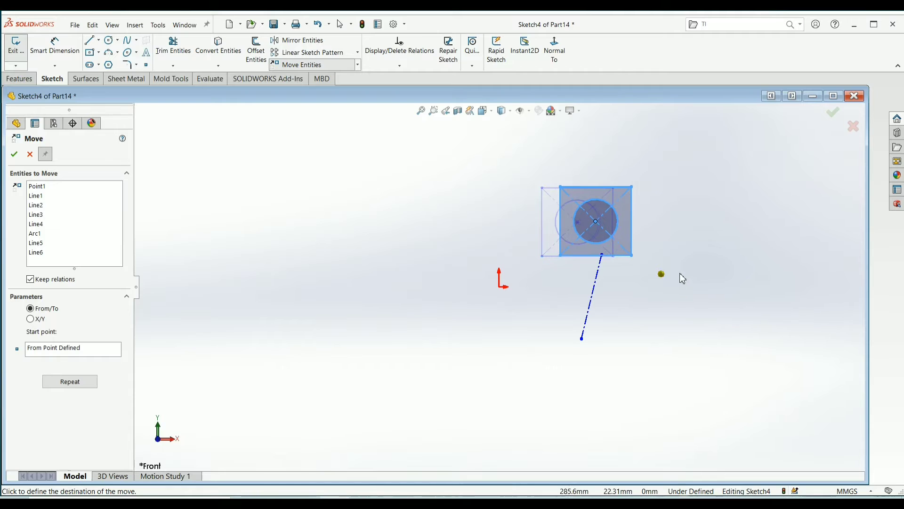
{"action": "left_click", "coordinate": [681, 275]}
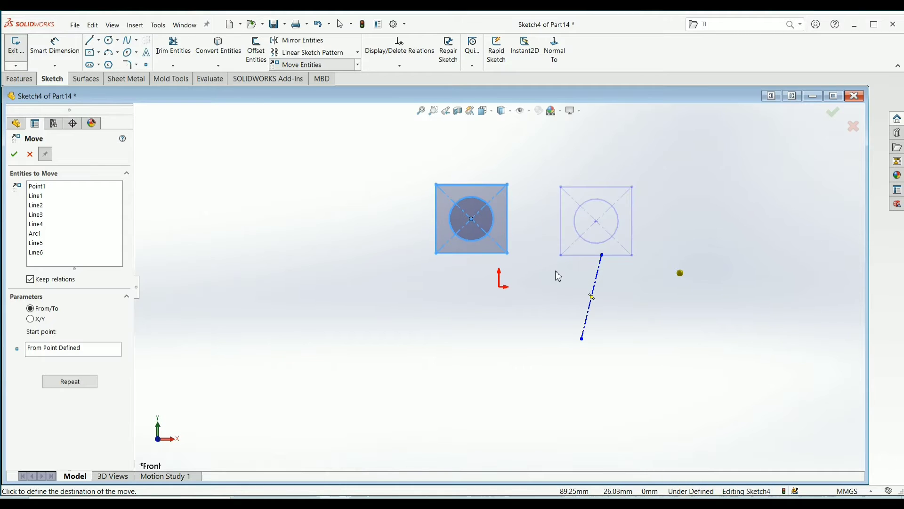
{"action": "left_click", "coordinate": [603, 256]}
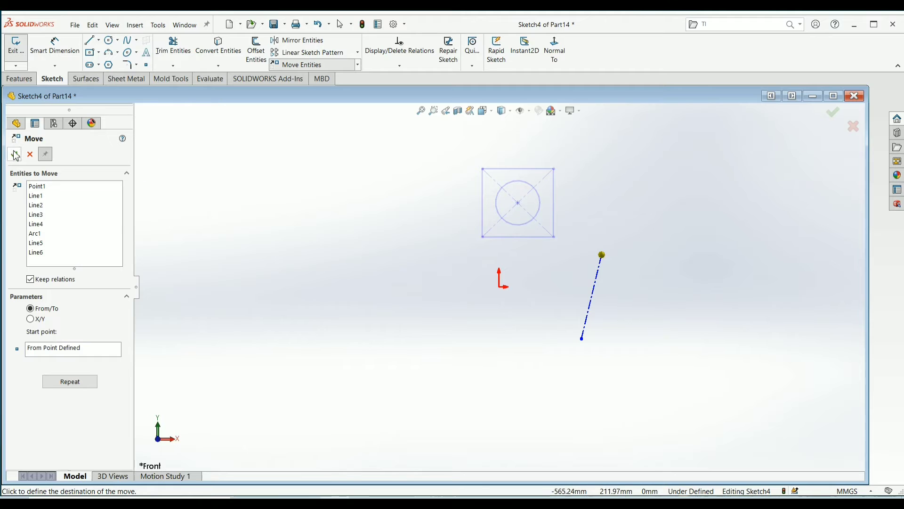
{"action": "left_click", "coordinate": [14, 155]}
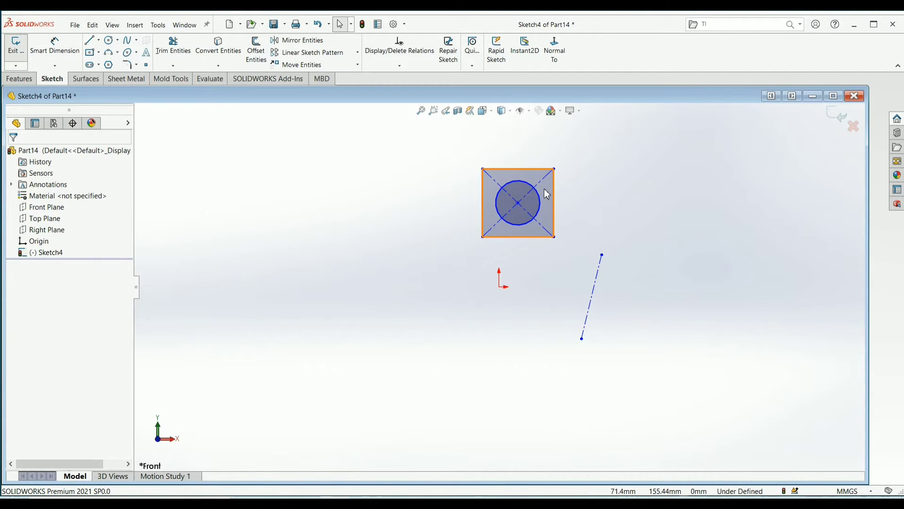
Step: Copy the square and circle from the dashed line's upper endpoint to its lower endpoint
{"action": "left_click", "coordinate": [358, 66]}
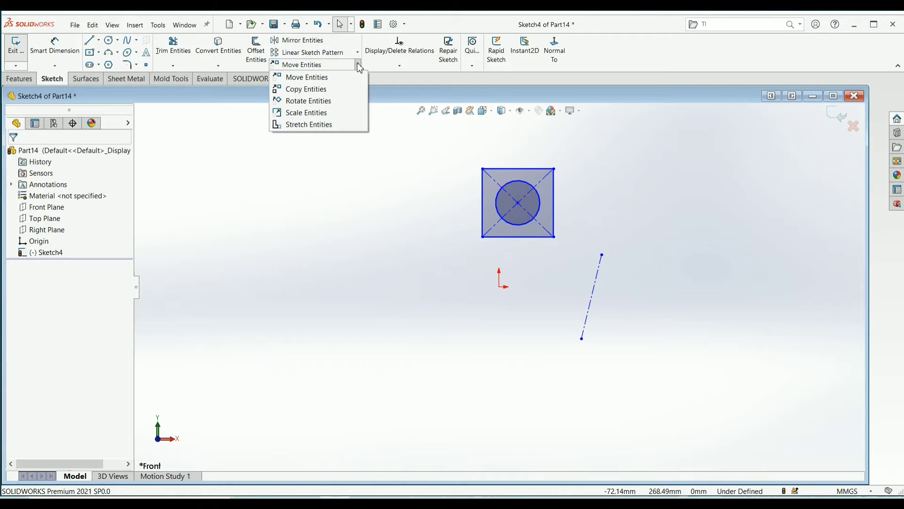
{"action": "left_click", "coordinate": [303, 90]}
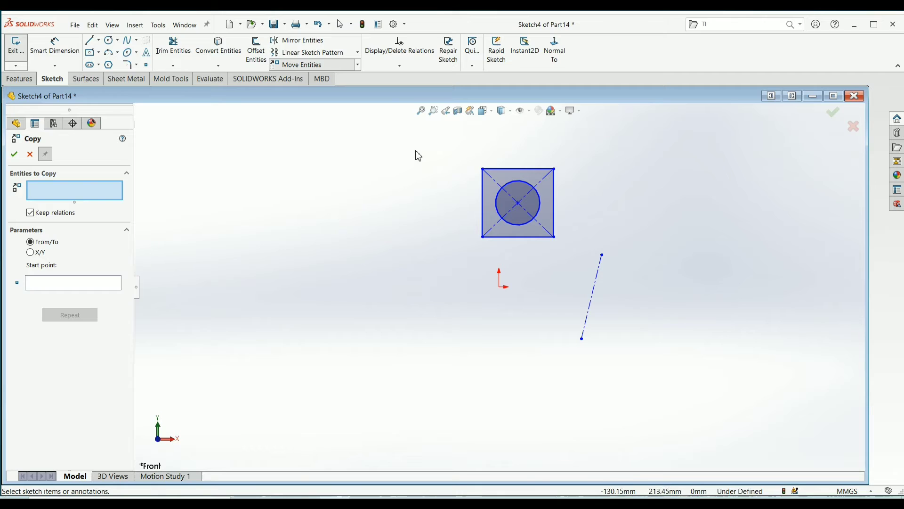
{"action": "left_click_drag", "start_coordinate": [416, 149], "coordinate": [565, 250]}
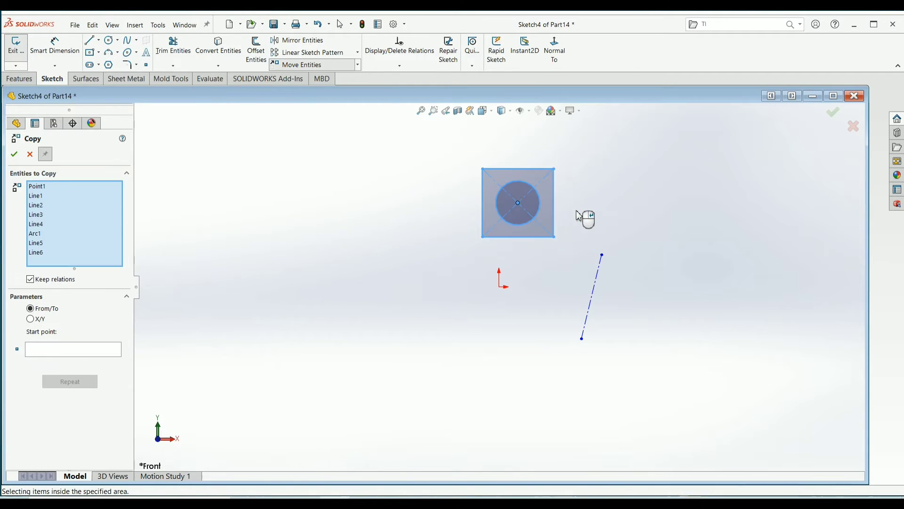
{"action": "left_click", "coordinate": [68, 354]}
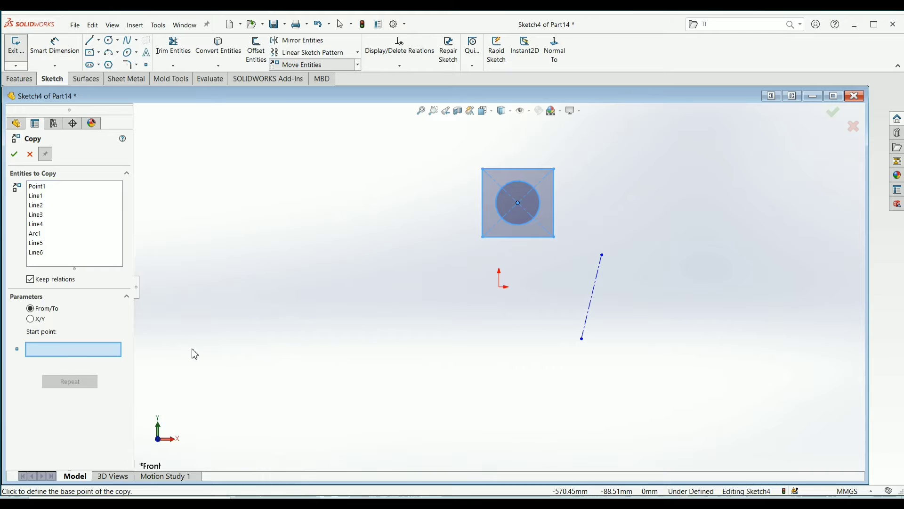
{"action": "left_click", "coordinate": [605, 258]}
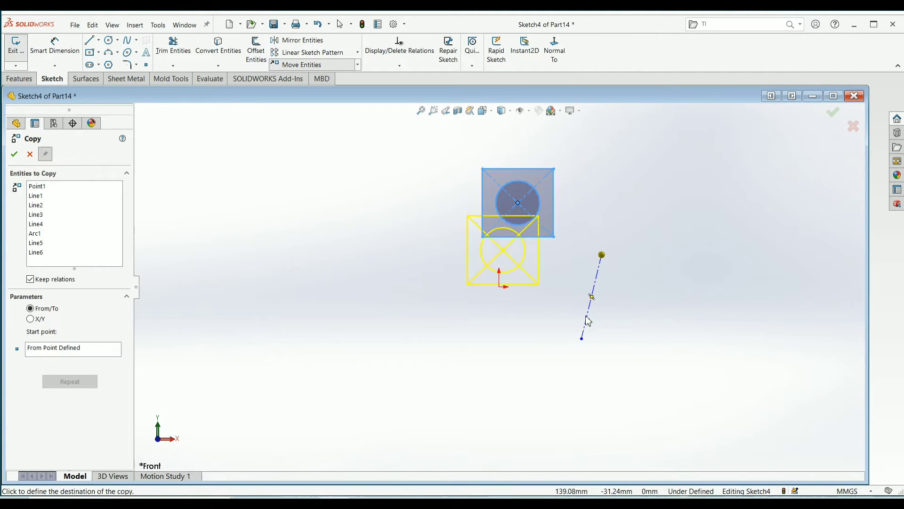
{"action": "left_click", "coordinate": [585, 347]}
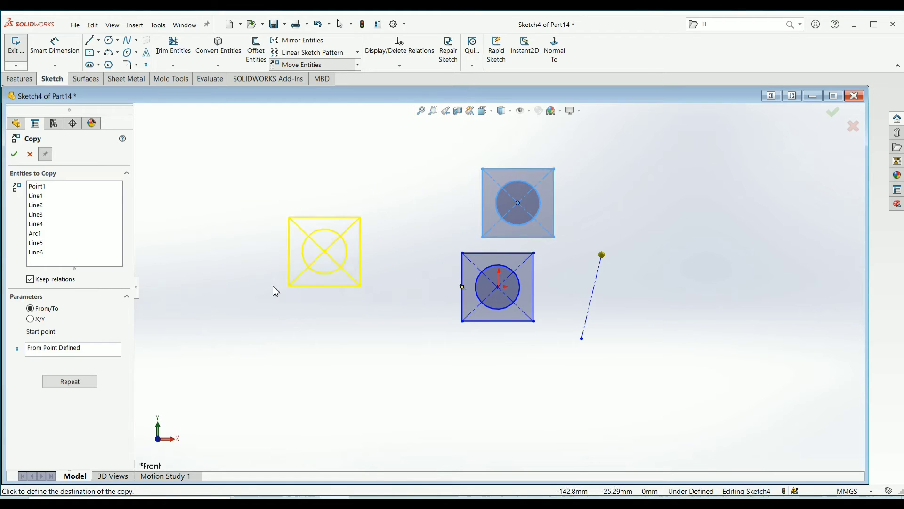
{"action": "left_click", "coordinate": [15, 155]}
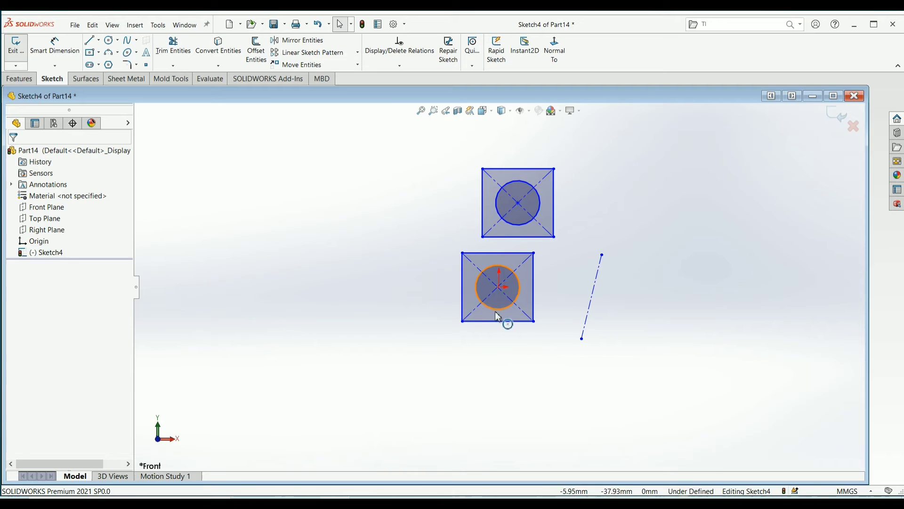
{"action": "left_click", "coordinate": [360, 65]}
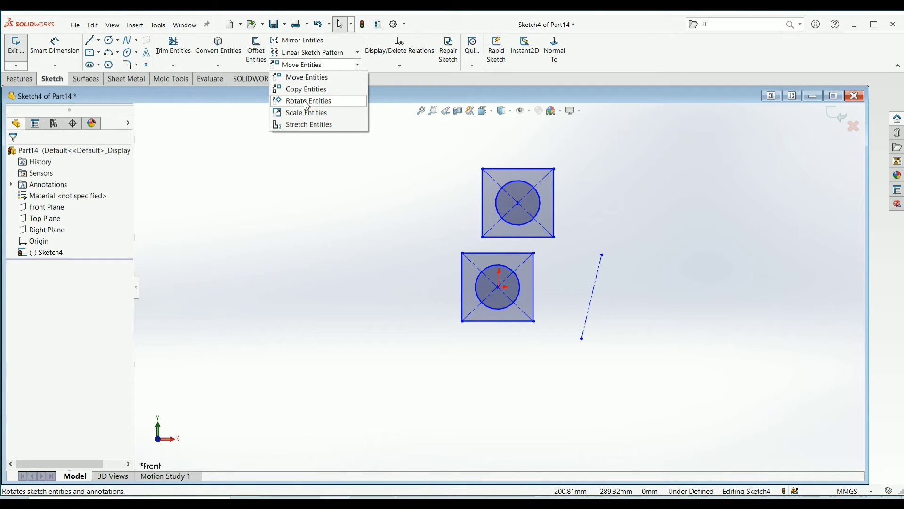
{"action": "left_click", "coordinate": [307, 101]}
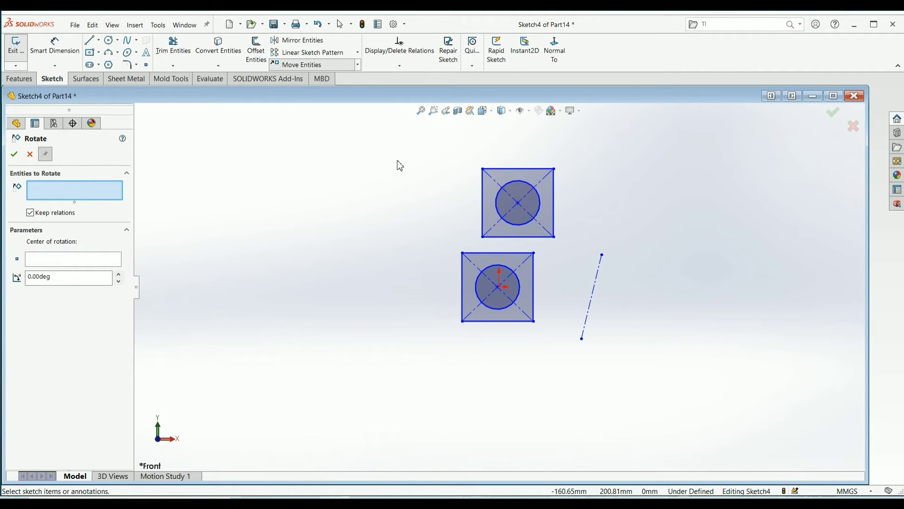
{"action": "mouse_move", "coordinate": [394, 158]}
{"action": "left_mouse_down"}
{"action": "mouse_move", "coordinate": [507, 298]}
{"action": "mouse_move", "coordinate": [545, 337]}
{"action": "mouse_move", "coordinate": [572, 348]}
{"action": "left_mouse_up"}
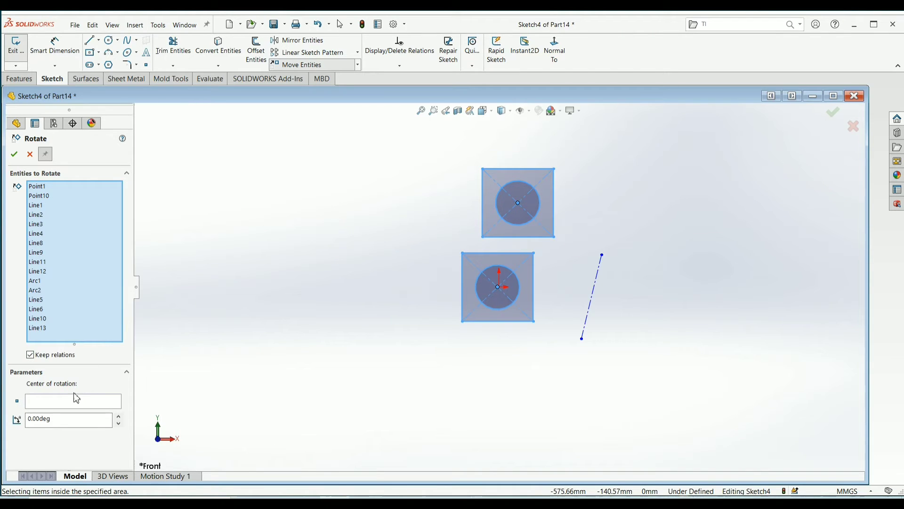
{"action": "left_click", "coordinate": [58, 406]}
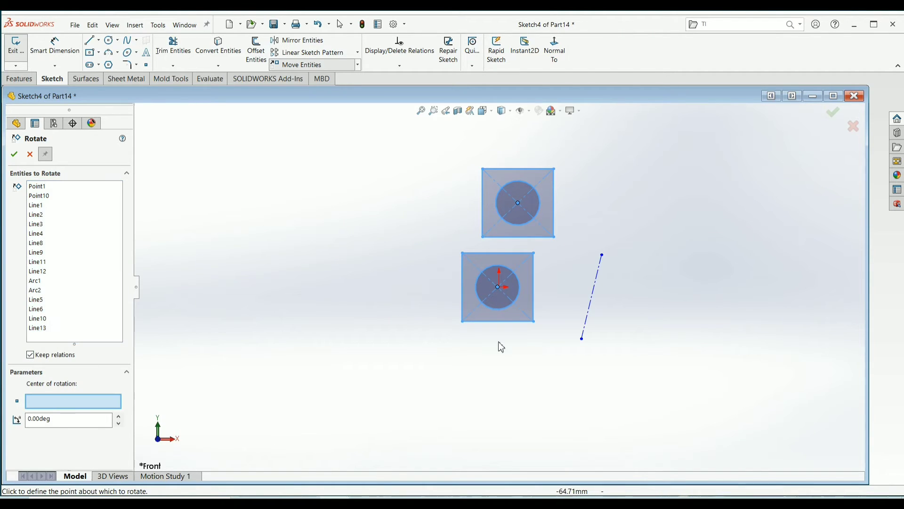
{"action": "left_click", "coordinate": [600, 284]}
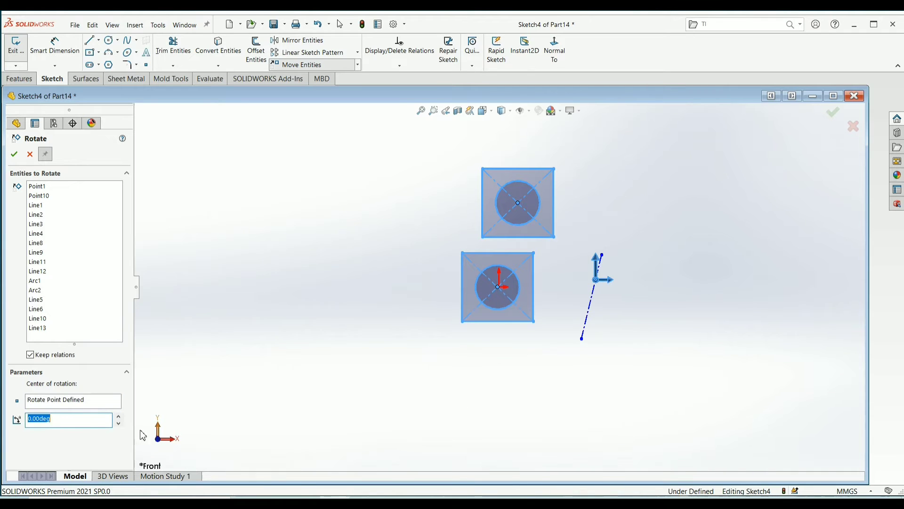
{"action": "double_click", "coordinate": [39, 418]}
{"action": "type", "text": "45"}
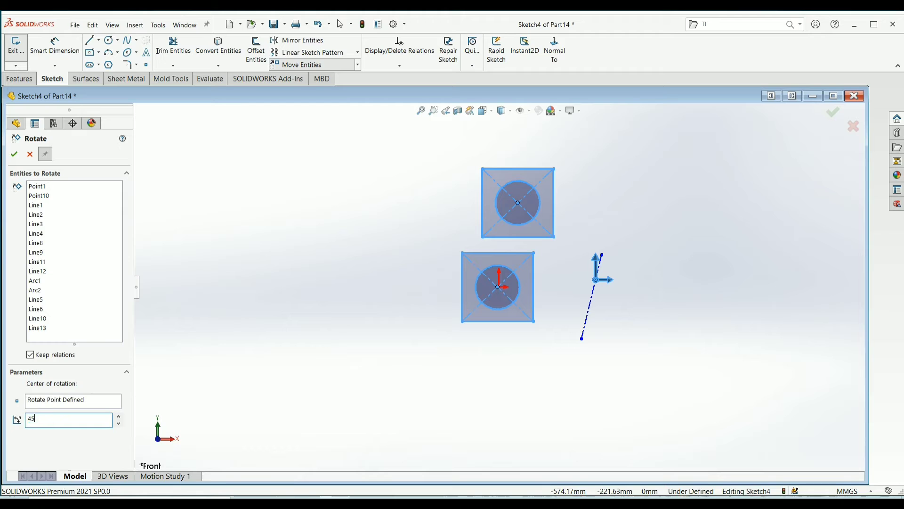
{"action": "key", "text": "Return"}
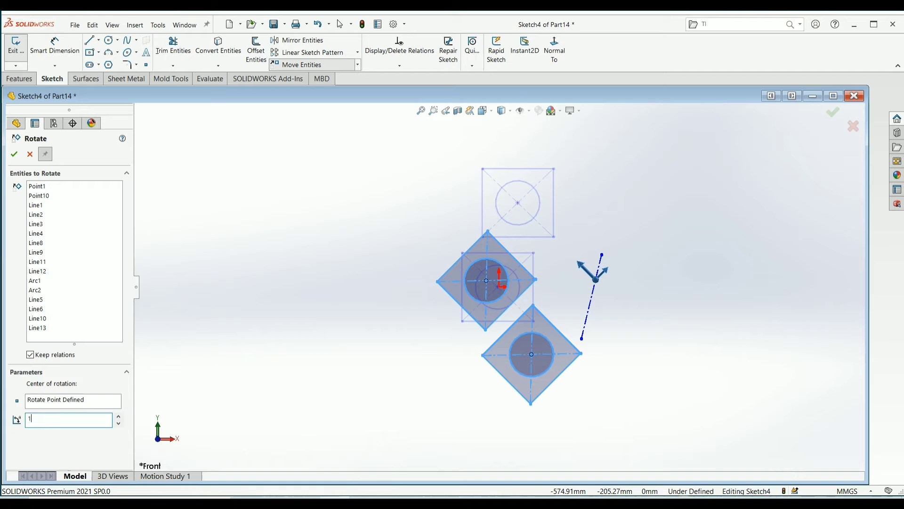
{"action": "key", "text": "Return"}
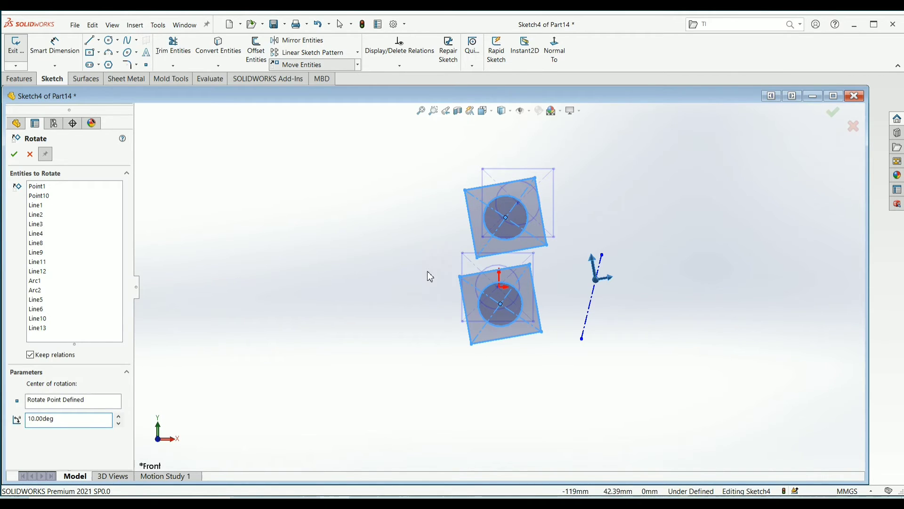
{"action": "left_click", "coordinate": [30, 155]}
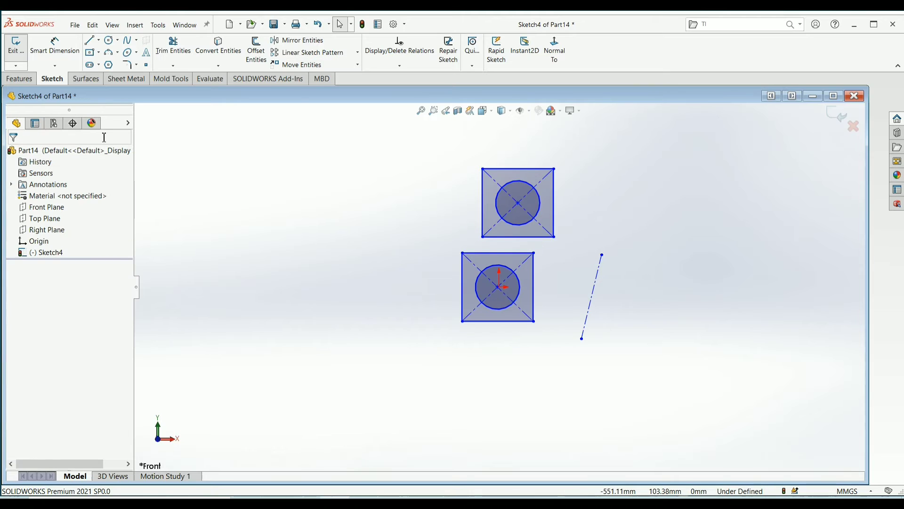
{"action": "left_click", "coordinate": [358, 65]}
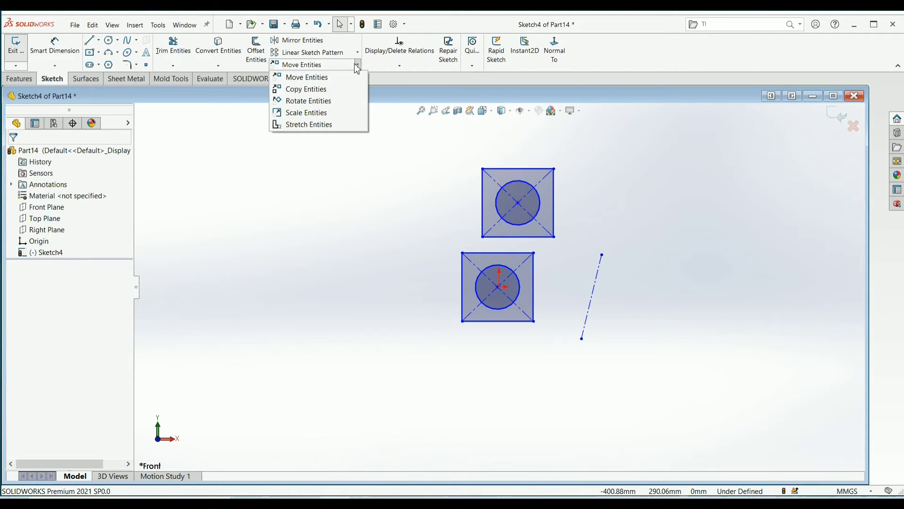
{"action": "left_click", "coordinate": [304, 113]}
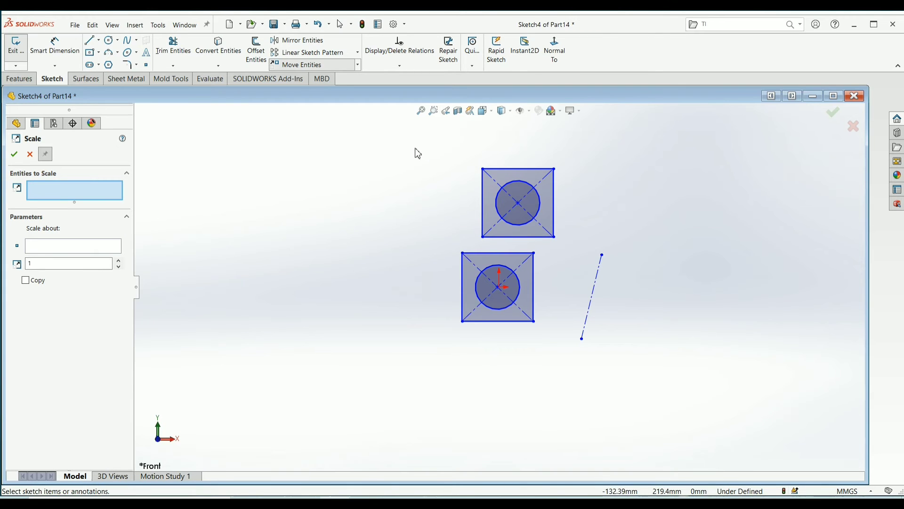
{"action": "mouse_move", "coordinate": [416, 148]}
{"action": "left_mouse_down"}
{"action": "mouse_move", "coordinate": [509, 292]}
{"action": "mouse_move", "coordinate": [568, 334]}
{"action": "left_mouse_up"}
{"action": "type", "text": "2"}
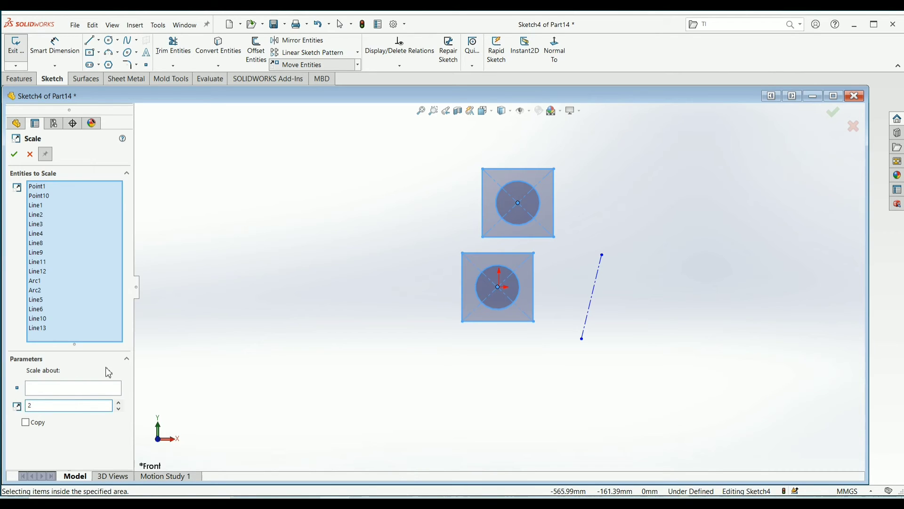
{"action": "left_click", "coordinate": [60, 391]}
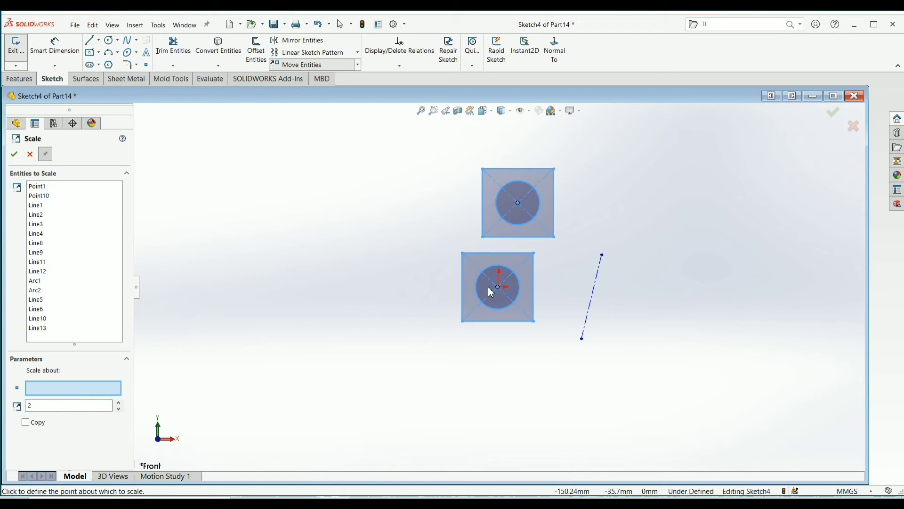
{"action": "left_click", "coordinate": [596, 282]}
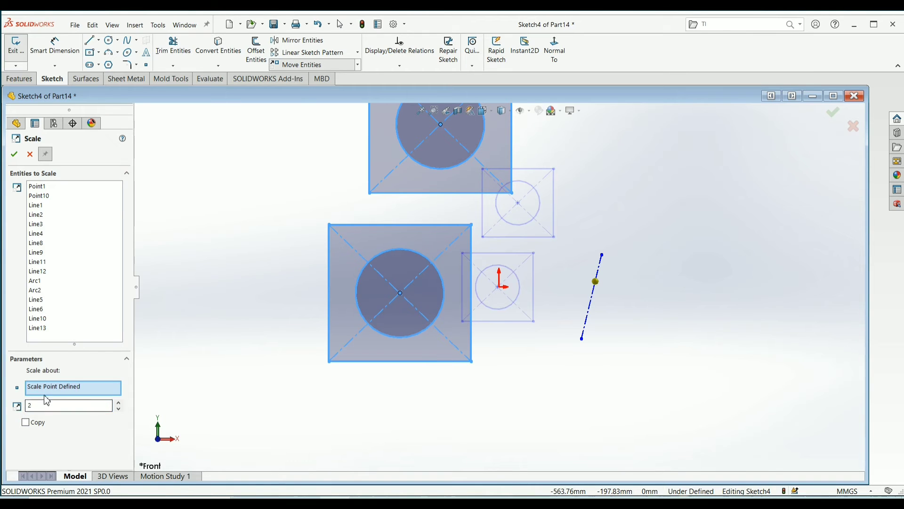
{"action": "key", "text": "z"}
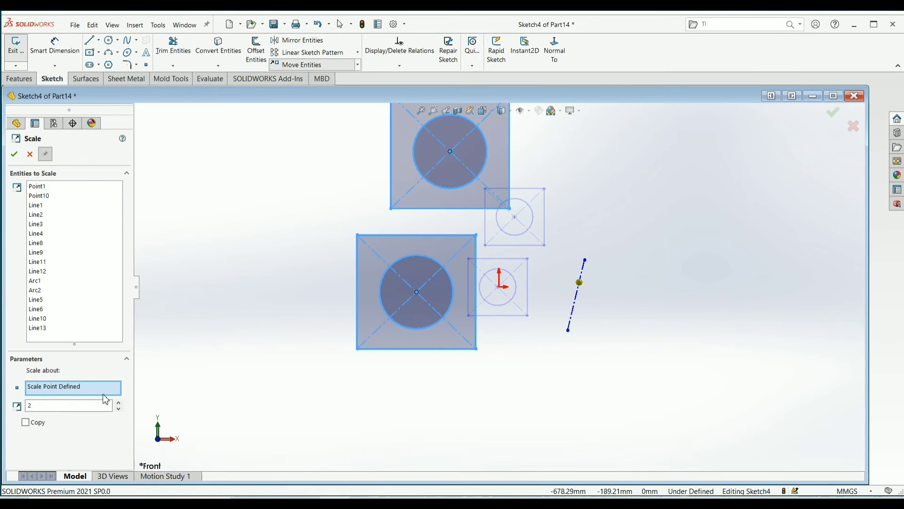
{"action": "double_click", "coordinate": [48, 405]}
{"action": "type", "text": ".5"}
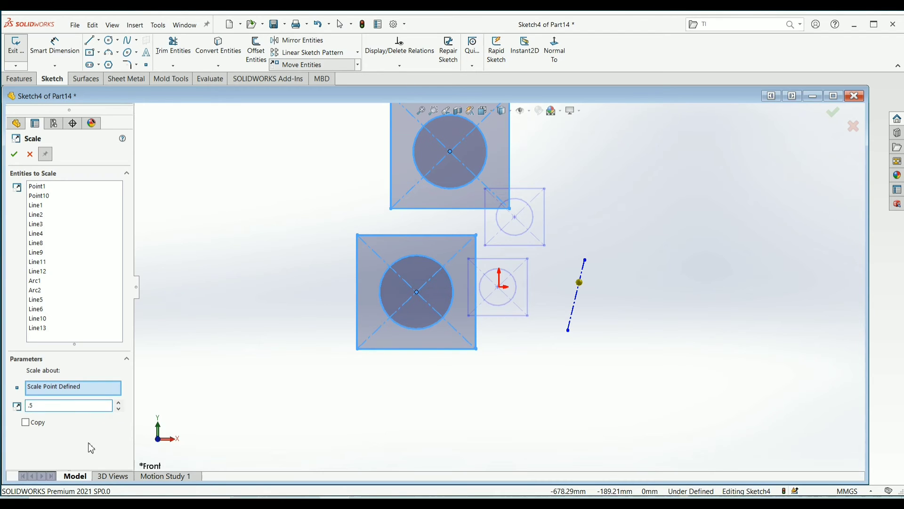
{"action": "key", "text": "Return"}
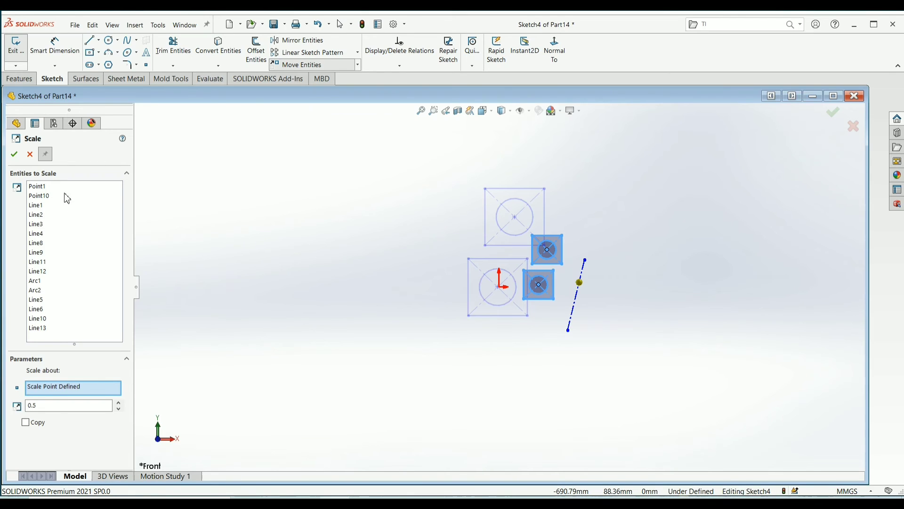
{"action": "left_click", "coordinate": [29, 157]}
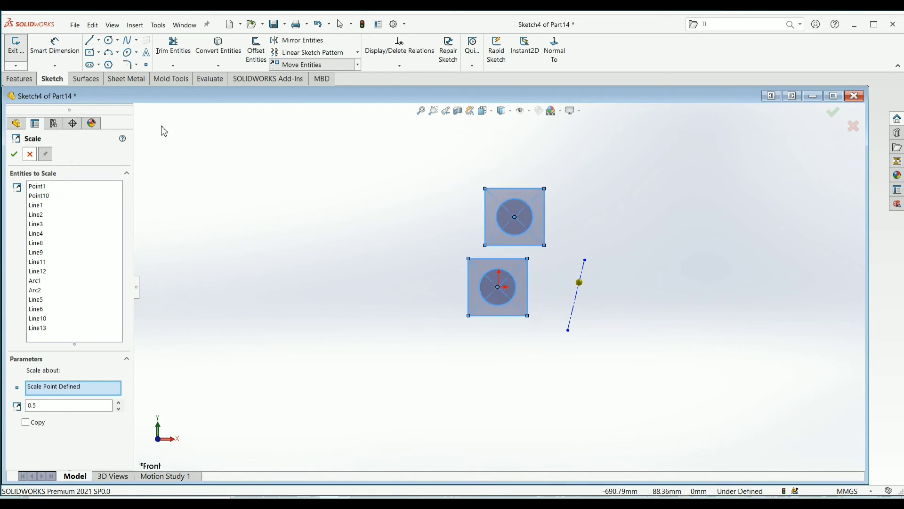
Step: Stretch both square-circle groups from the dashed line's top endpoint to its bottom endpoint
{"action": "left_click", "coordinate": [357, 65]}
{"action": "left_click", "coordinate": [312, 126]}
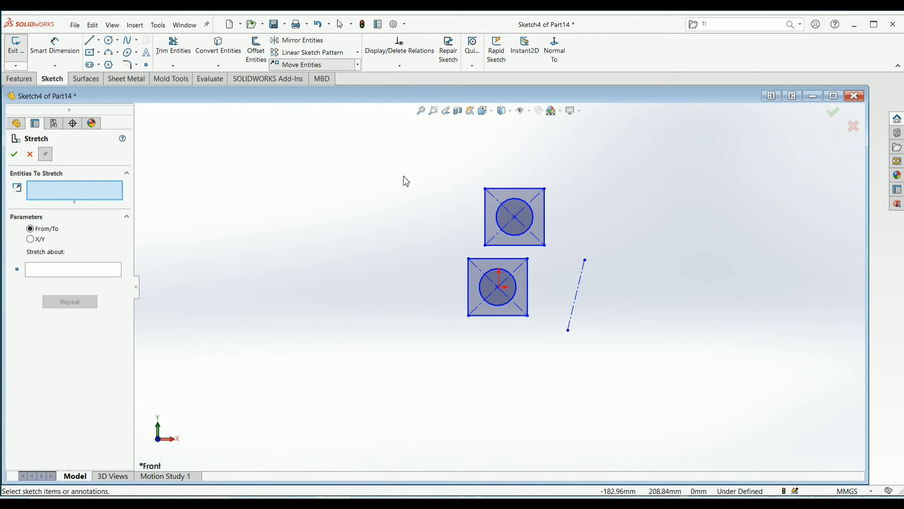
{"action": "left_click_drag", "start_coordinate": [407, 171], "coordinate": [558, 328]}
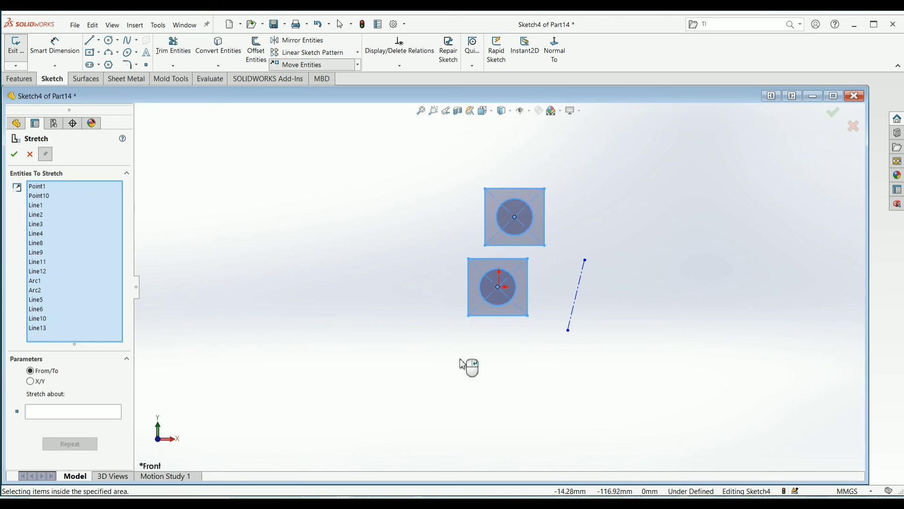
{"action": "left_click", "coordinate": [41, 416]}
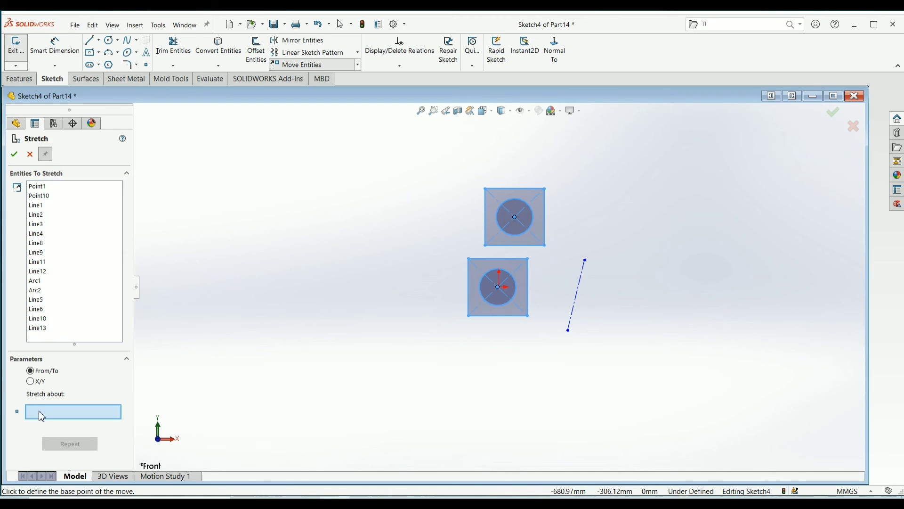
{"action": "left_click", "coordinate": [586, 263]}
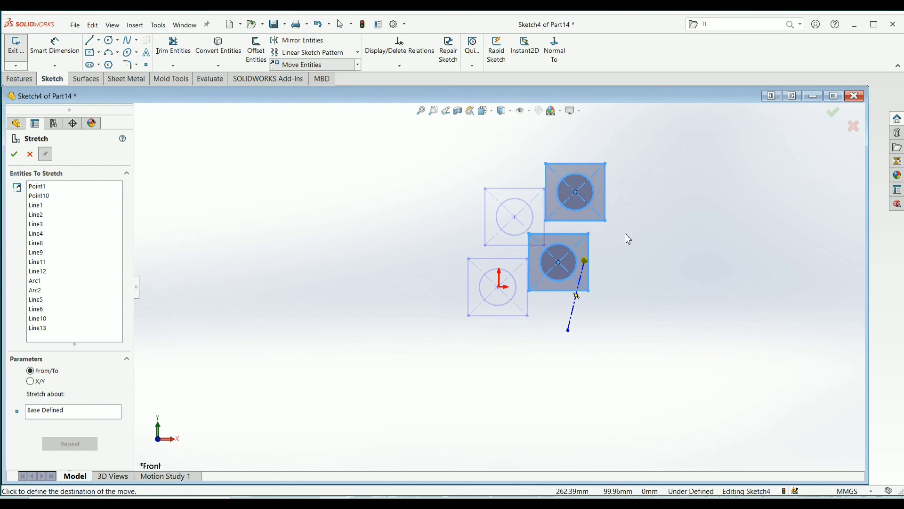
{"action": "left_click", "coordinate": [569, 332]}
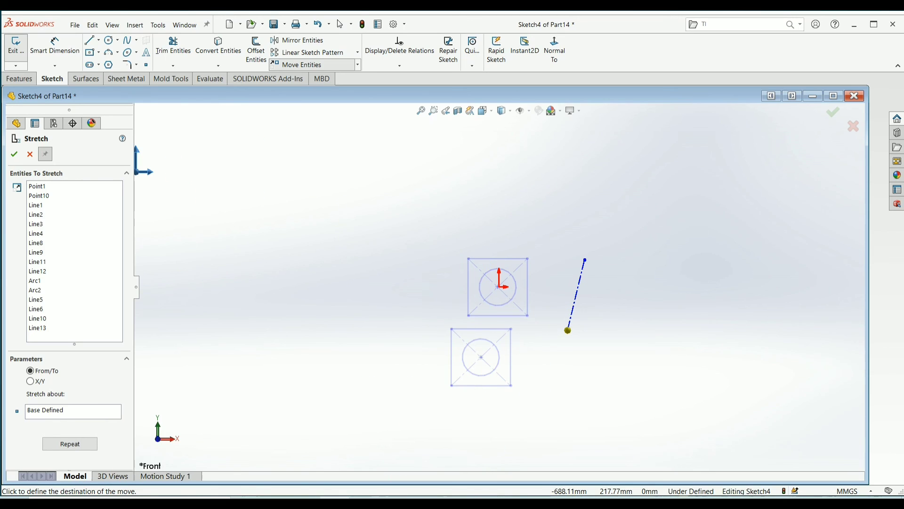
{"action": "left_click", "coordinate": [14, 154]}
{"action": "key", "text": "Escape"}
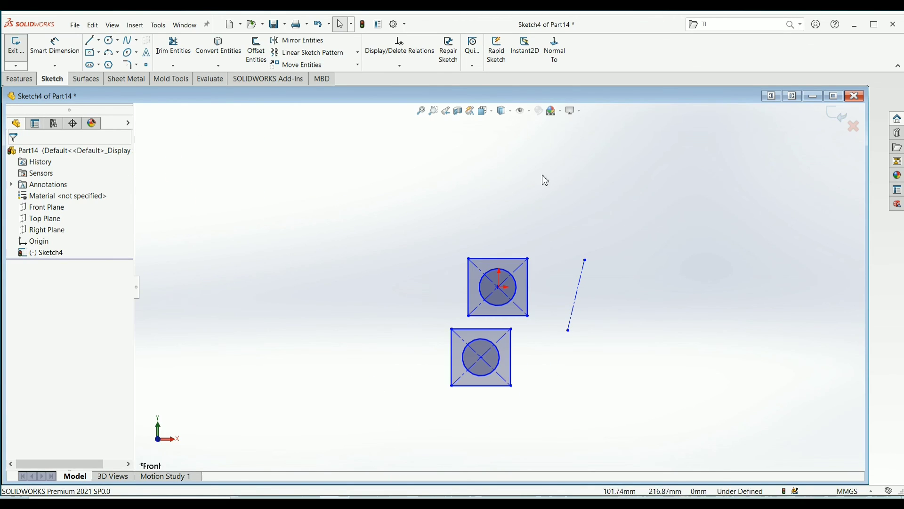